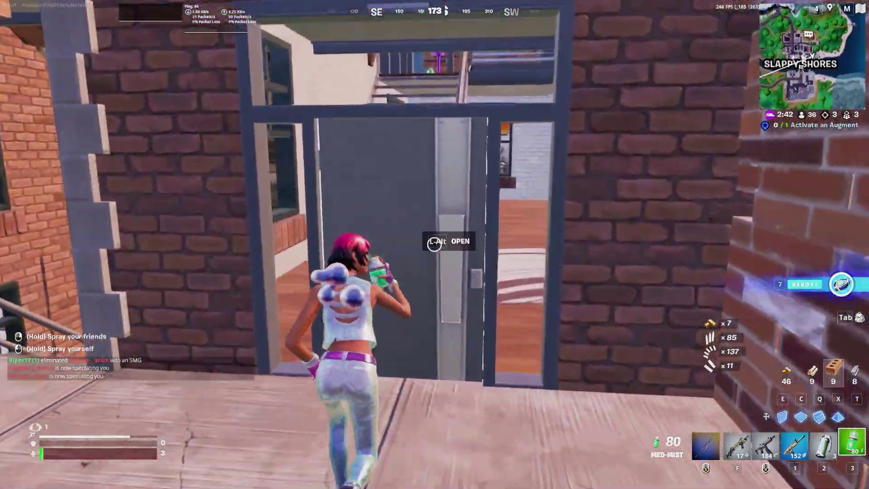
# Heal with the Med-Mist while moving up to the door in Slappy Shores.
pyautogui.click(435, 245)
pyautogui.press('alt')
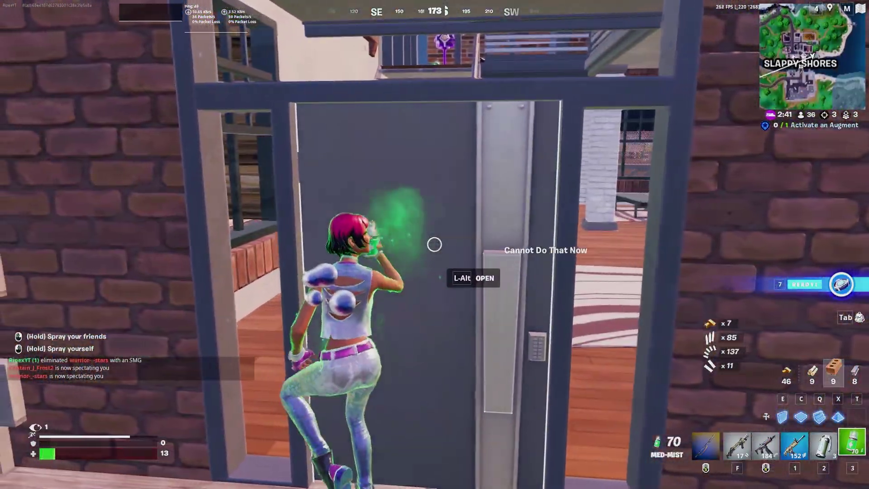
# Walk down the outdoor stairs to the street corner and switch to the SMG.
pyautogui.press('a')
pyautogui.press('w')
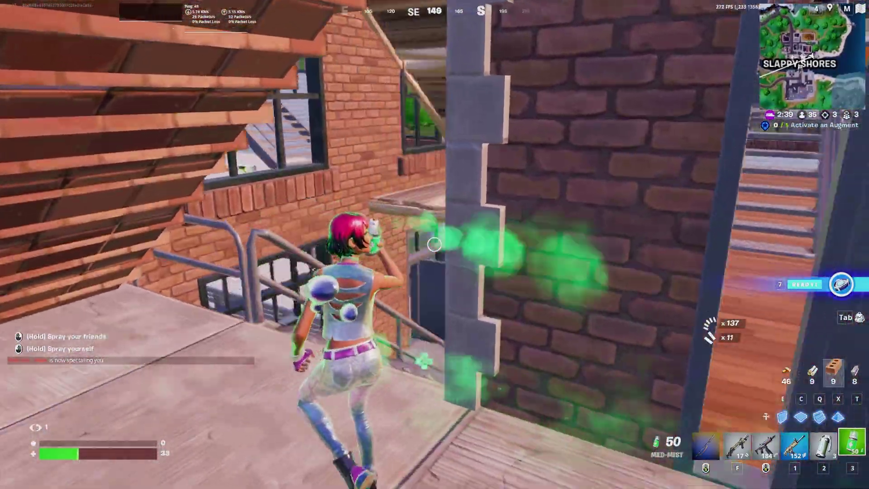
pyautogui.press('w')
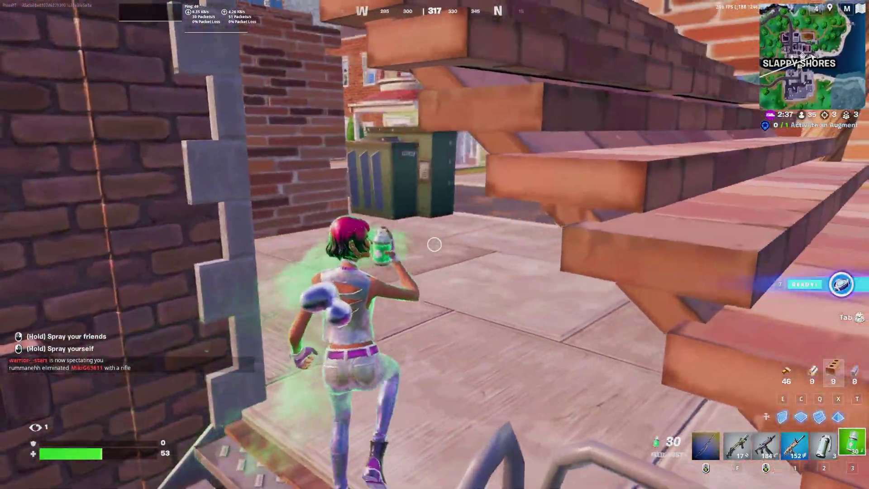
pyautogui.press('w')
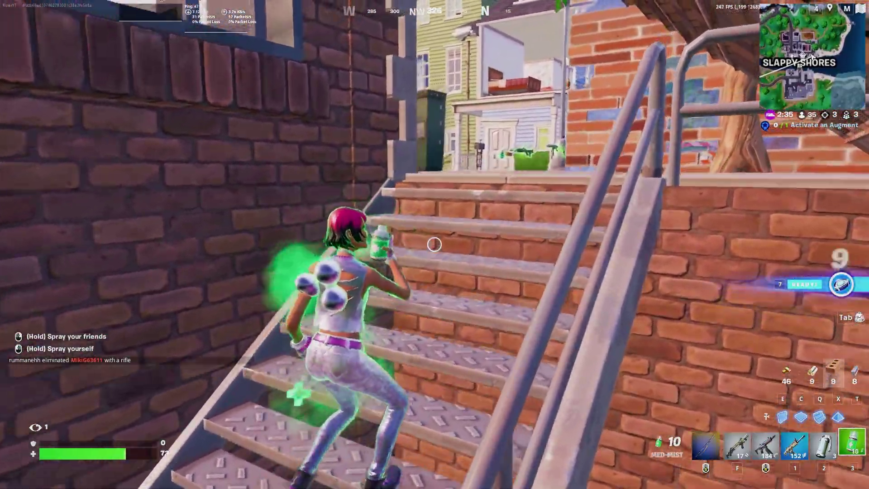
pyautogui.press('w')
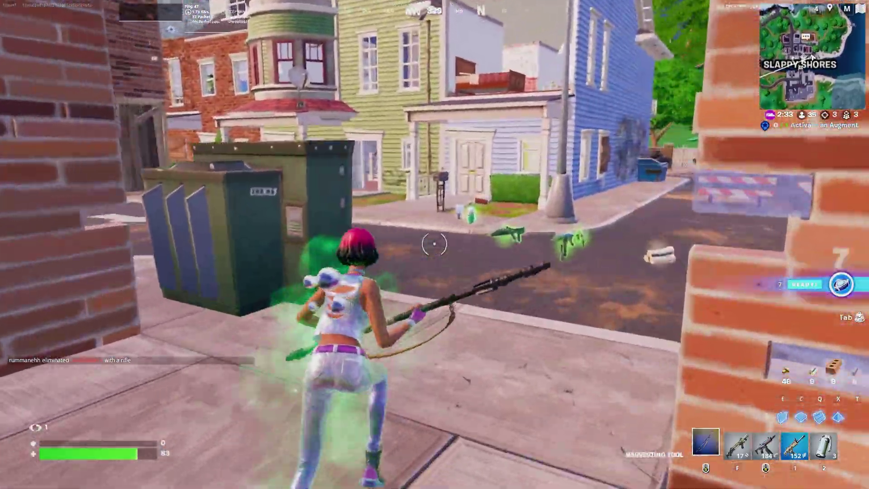
pyautogui.press('w')
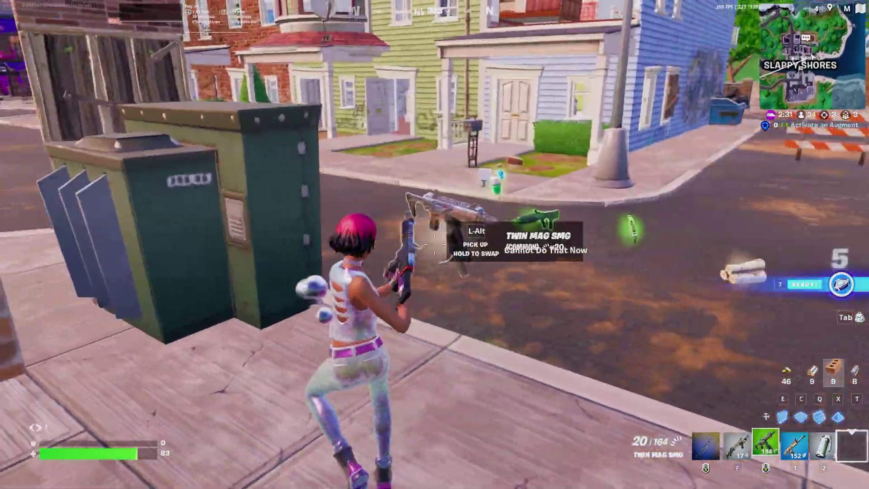
pyautogui.press('w')
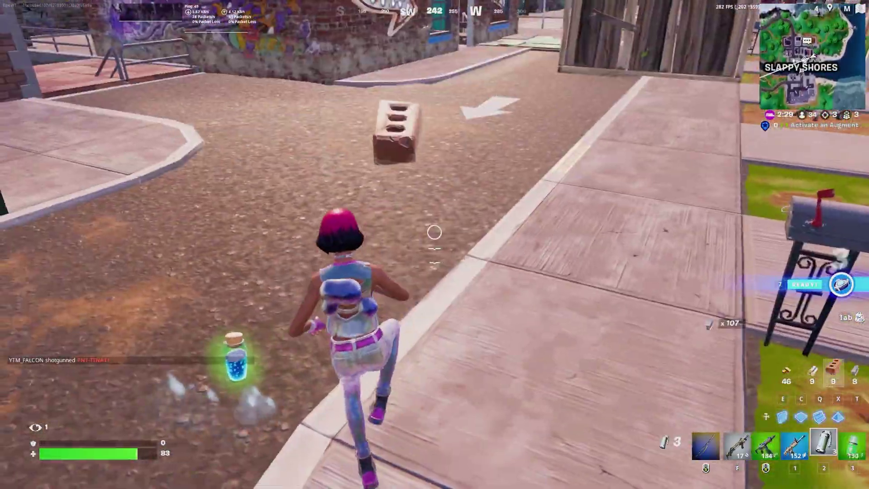
pyautogui.press('2')
# Move the Driver Booster 9 desktop shortcut to the right, away from the installer, and deselect it.
pyautogui.press('w')
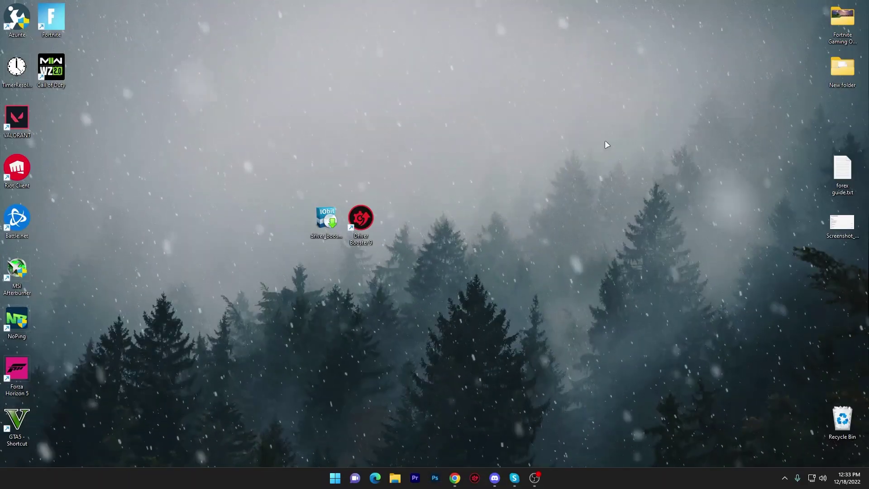
pyautogui.moveTo(355, 227); pyautogui.dragTo(448, 247)
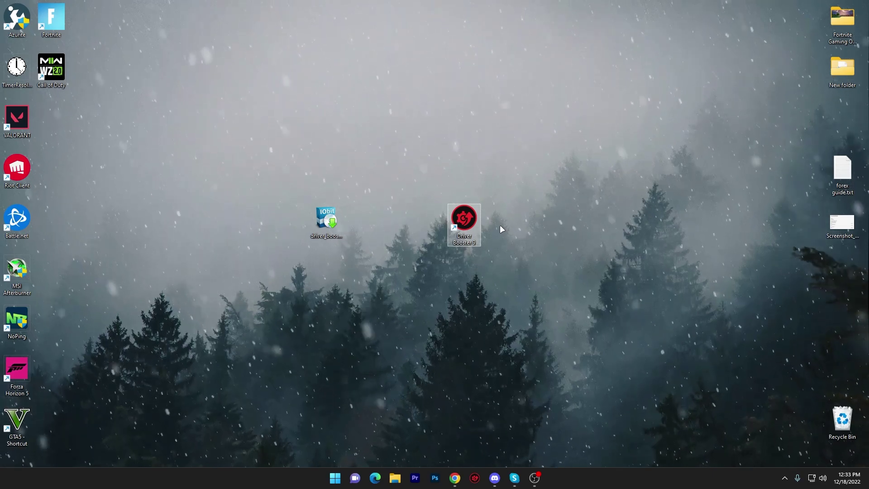
pyautogui.click(470, 421)
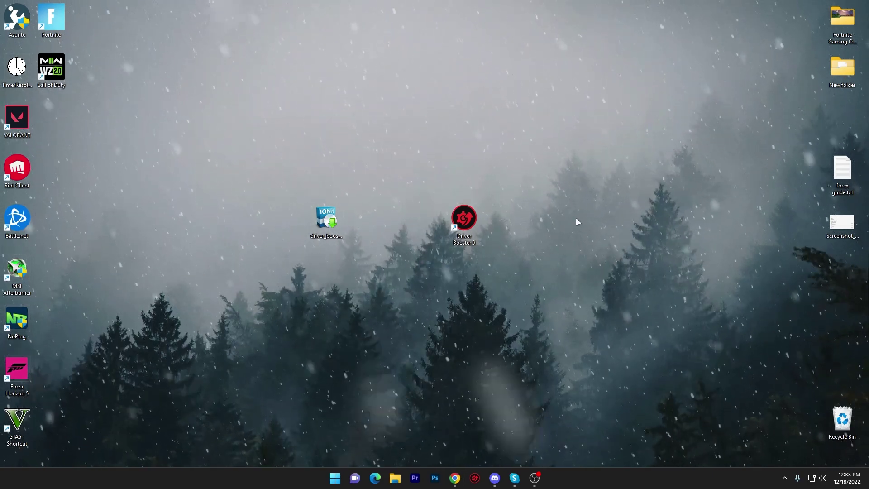
# Open the 'Use This TOOL to Optimize Windows for Gaming!' post on UPTO Packs in Chrome.
pyautogui.click(455, 478)
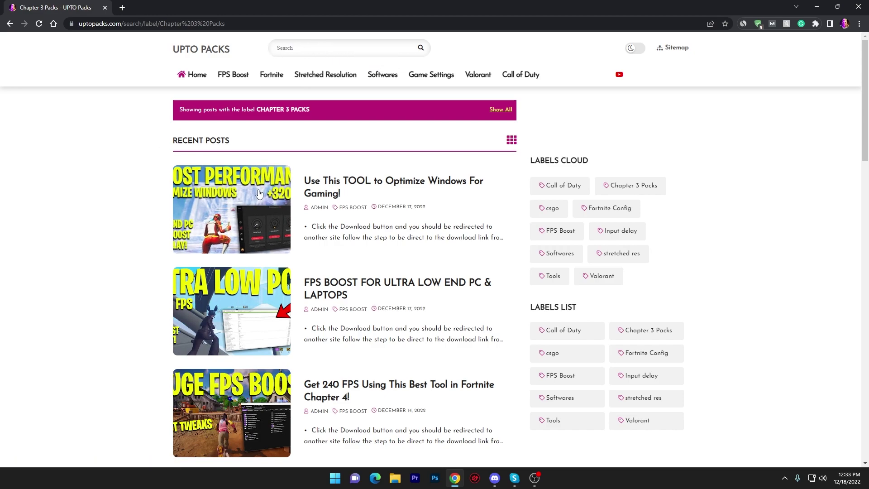
pyautogui.click(229, 208)
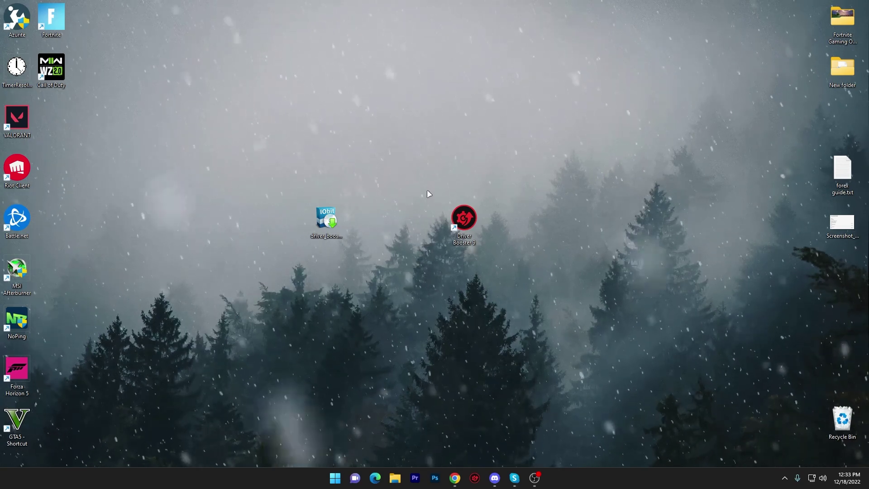
# Launch Driver Booster from the desktop installer icon and let it scan.
pyautogui.doubleClick(333, 234)
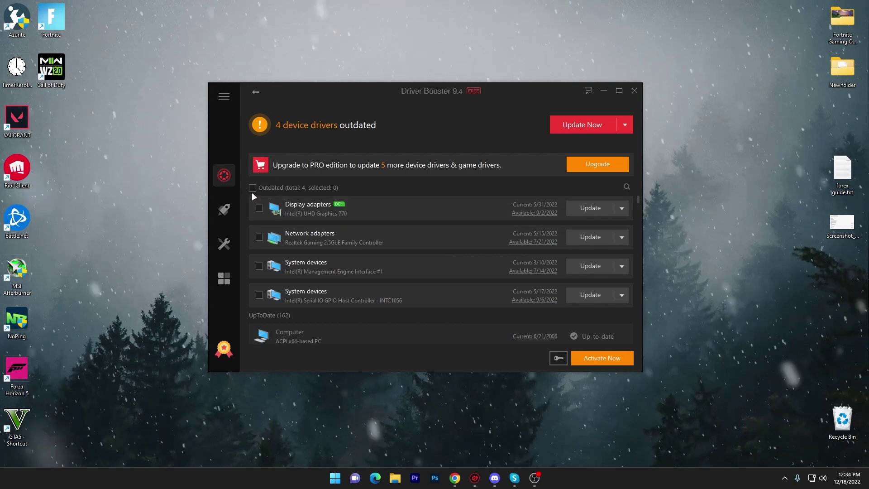
# Select the Display adapters, Network adapters and both System devices drivers (4 of 4).
pyautogui.click(259, 209)
pyautogui.click(259, 237)
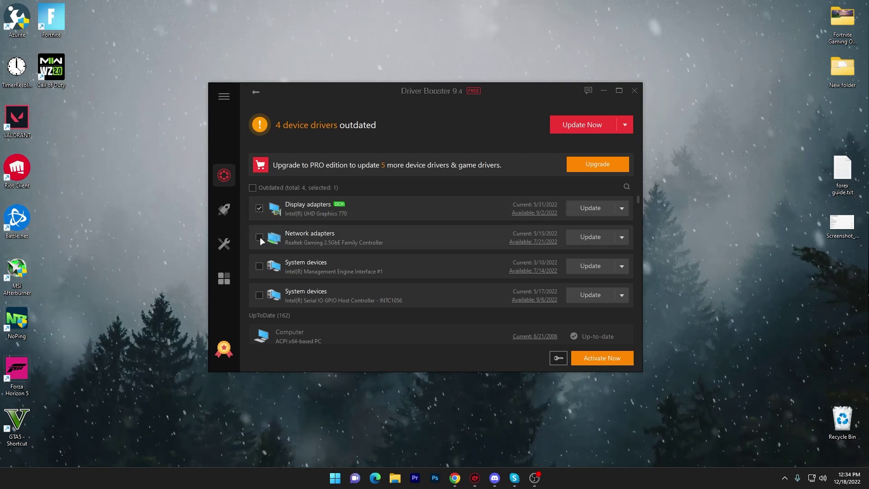
pyautogui.click(258, 265)
pyautogui.click(257, 294)
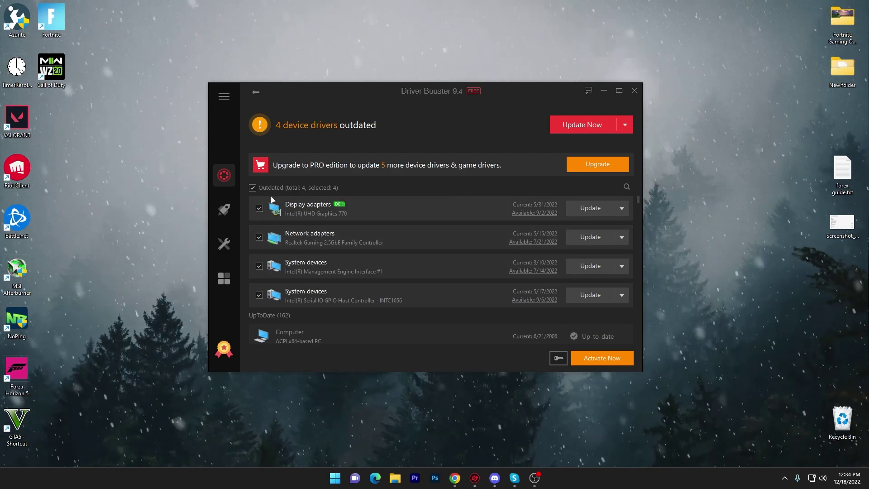
# Update the selected drivers, accepting the installation notices and continuing without PRO.
pyautogui.click(584, 125)
pyautogui.click(506, 282)
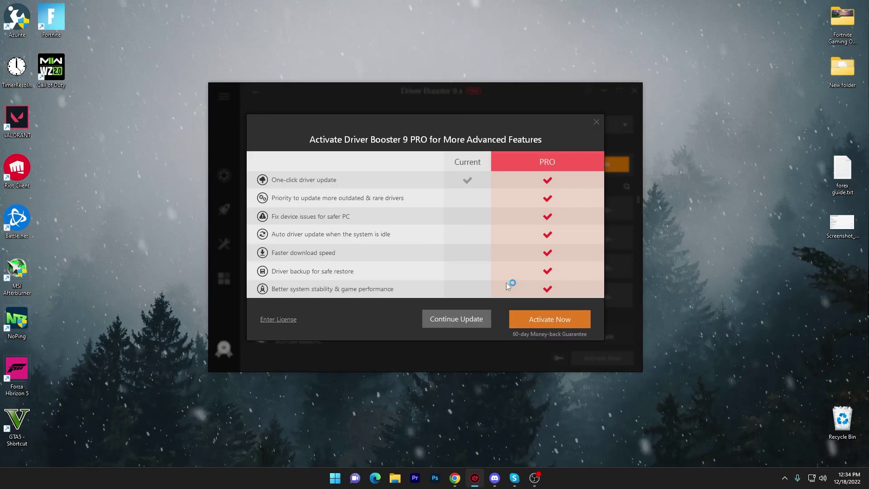
pyautogui.click(456, 316)
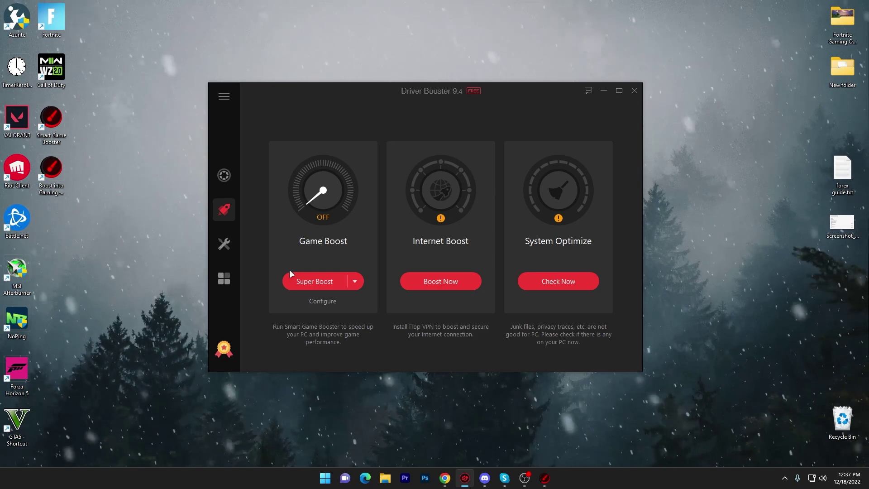
# Choose Super Boost from the Game Boost mode list to launch Smart Game Booster.
pyautogui.click(356, 282)
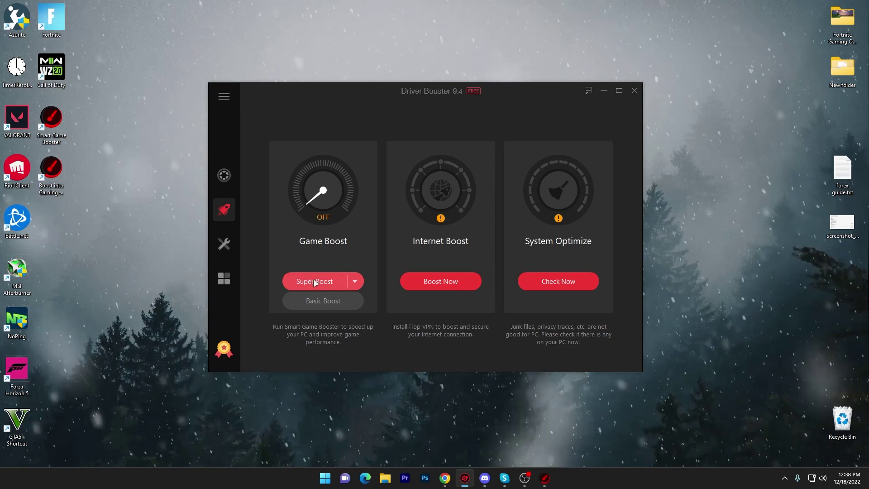
pyautogui.click(294, 282)
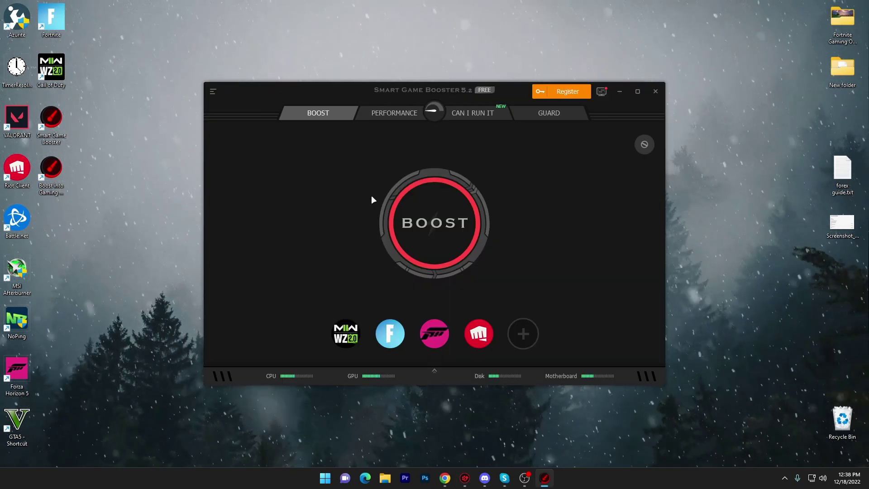
# Run the Smart Game Booster BOOST for +20% performance, then minimize it.
pyautogui.click(427, 225)
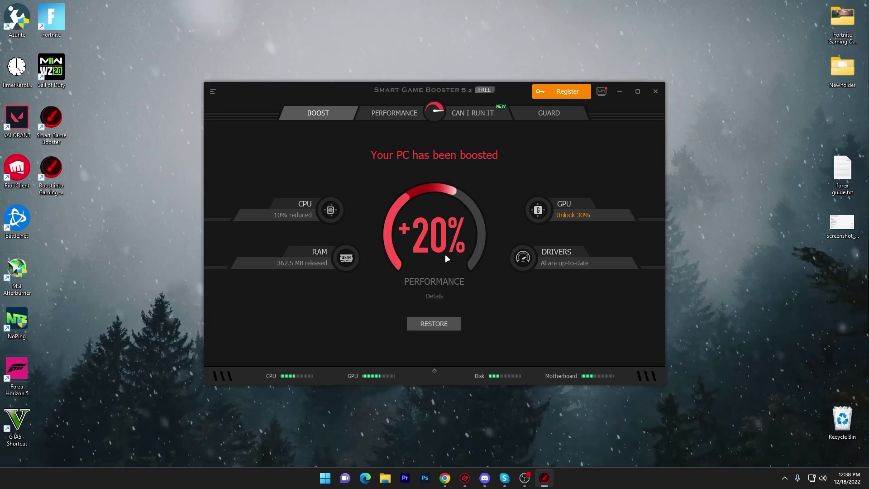
pyautogui.click(622, 91)
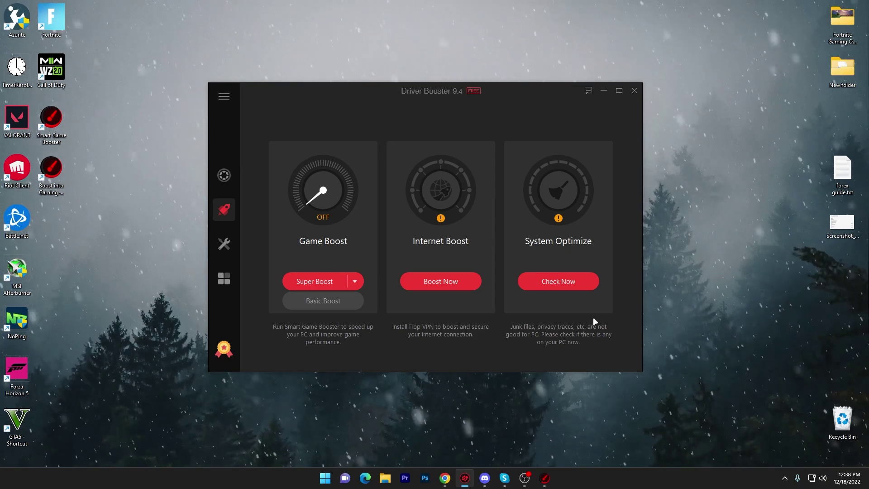
pyautogui.click(438, 281)
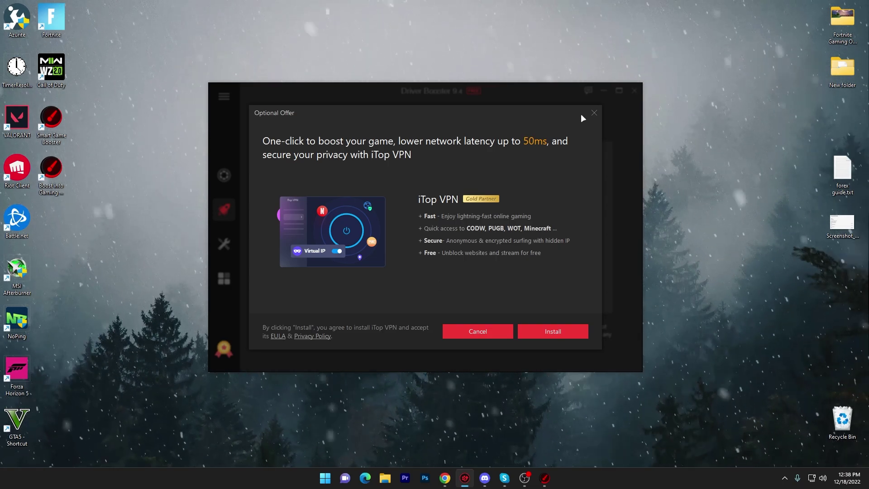
pyautogui.click(594, 112)
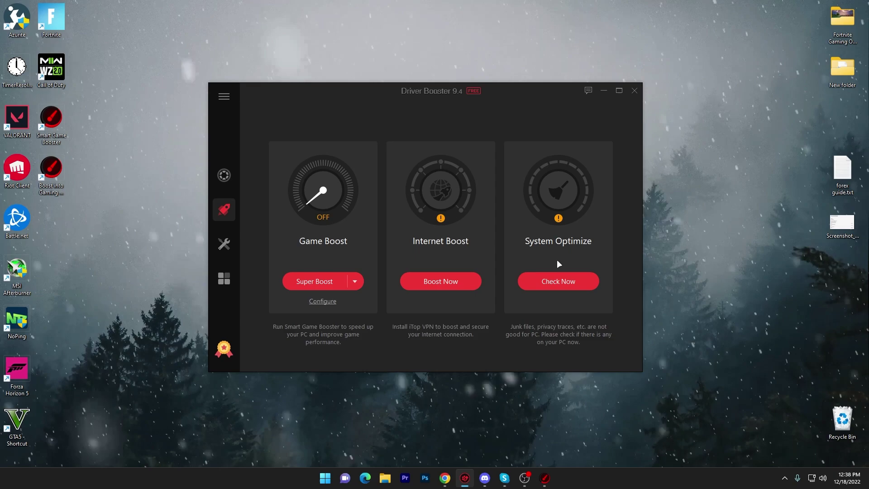
# Run the System Optimize junk check (4277 items, 4.4 GB) and close the Advanced SystemCare offer.
pyautogui.click(548, 281)
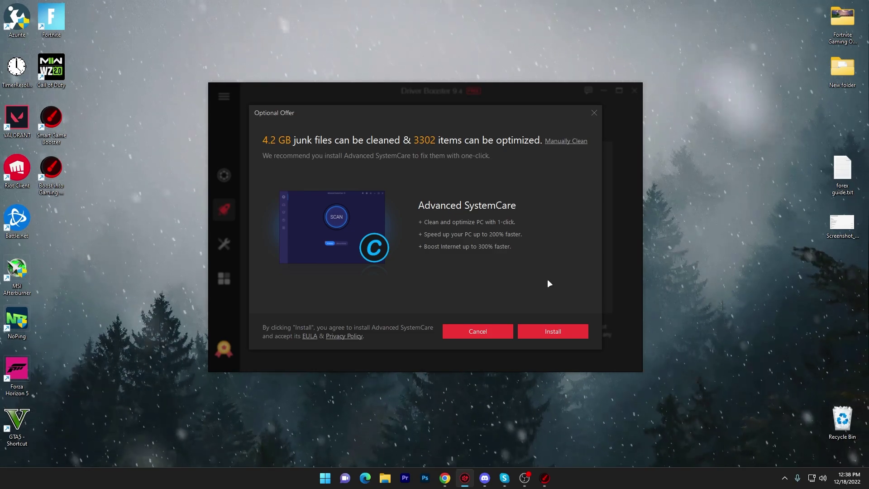
pyautogui.click(594, 113)
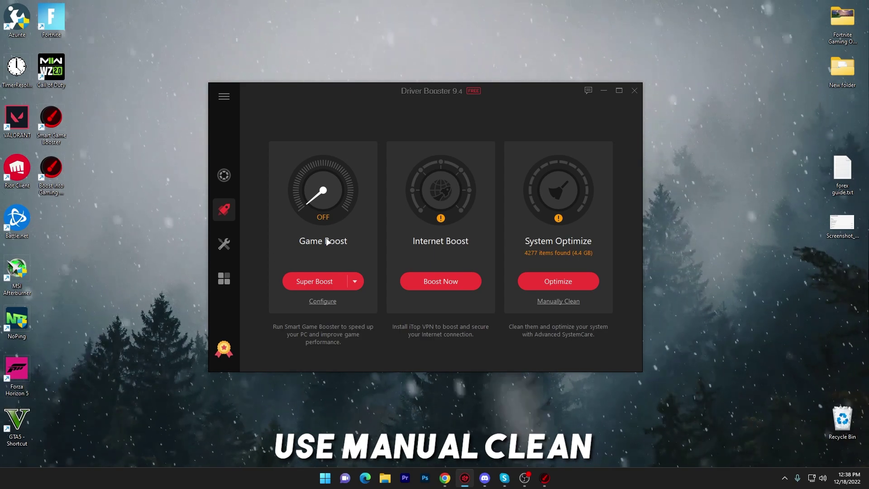
# Start Game Boost in Basic Boost mode, stopping 2 apps and freeing 294.41 MB RAM.
pyautogui.click(355, 281)
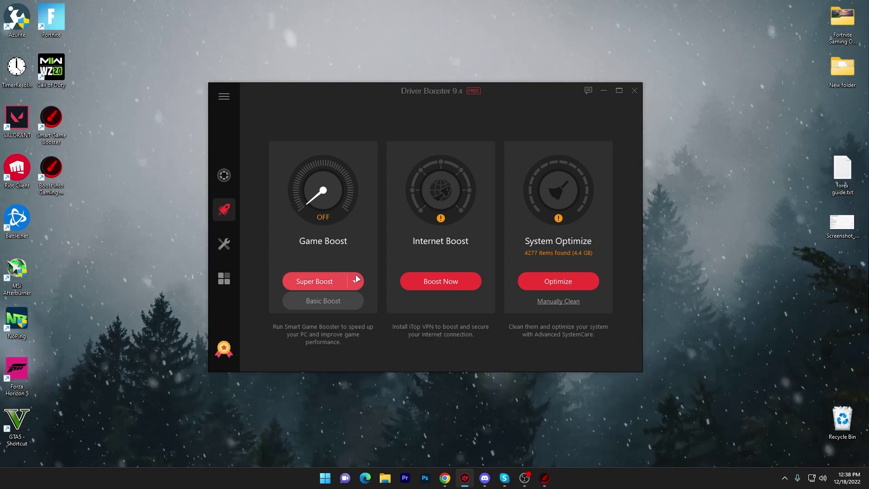
pyautogui.click(327, 300)
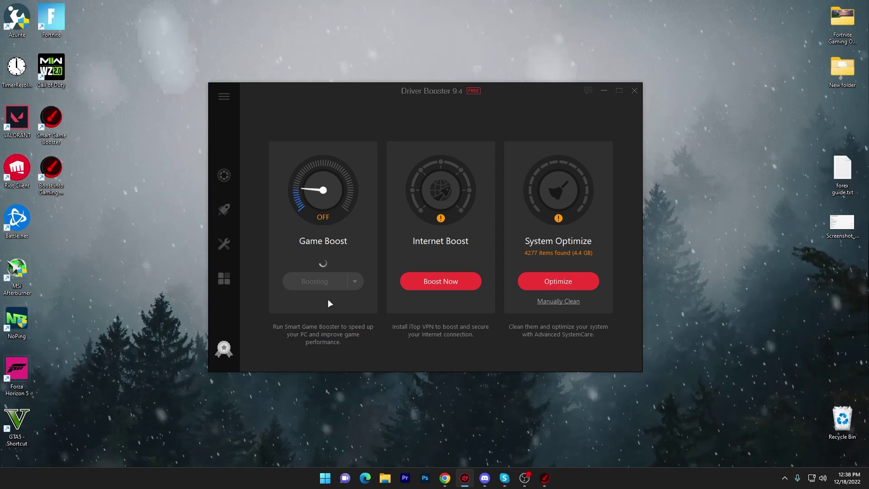